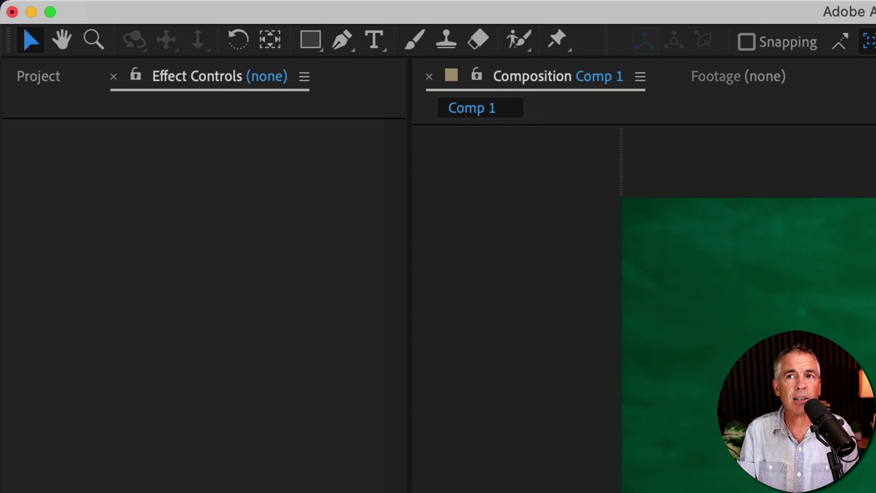
Switch to the Type tool to start the red Calling Code title over the chalkboard.
left_click(377, 28)
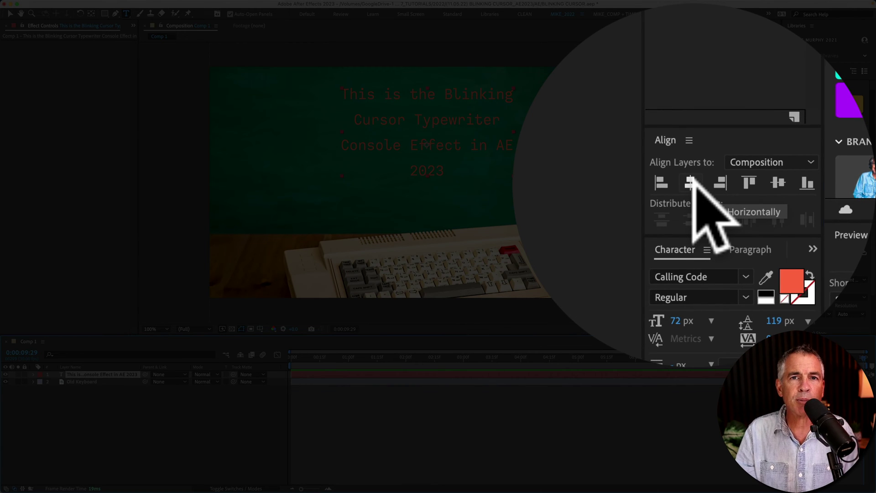
Centre the text horizontally, then search Effects & Presets for 'typewriter'.
left_click(691, 181)
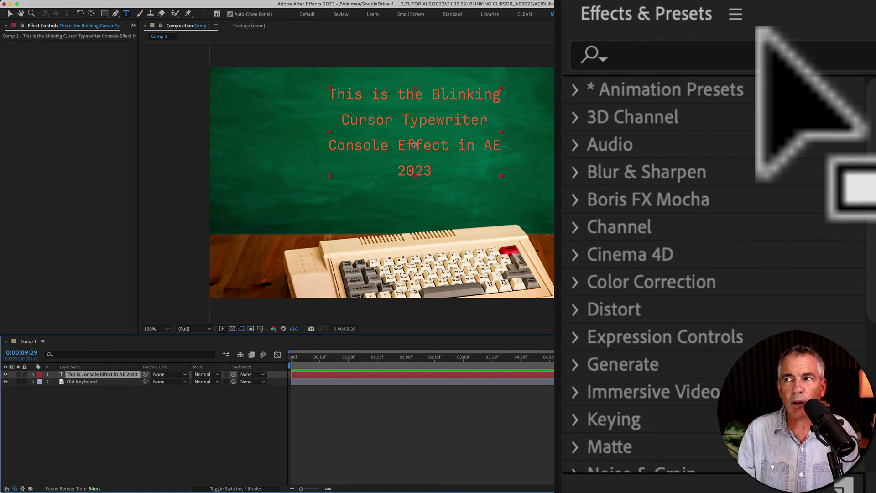
left_click(746, 37)
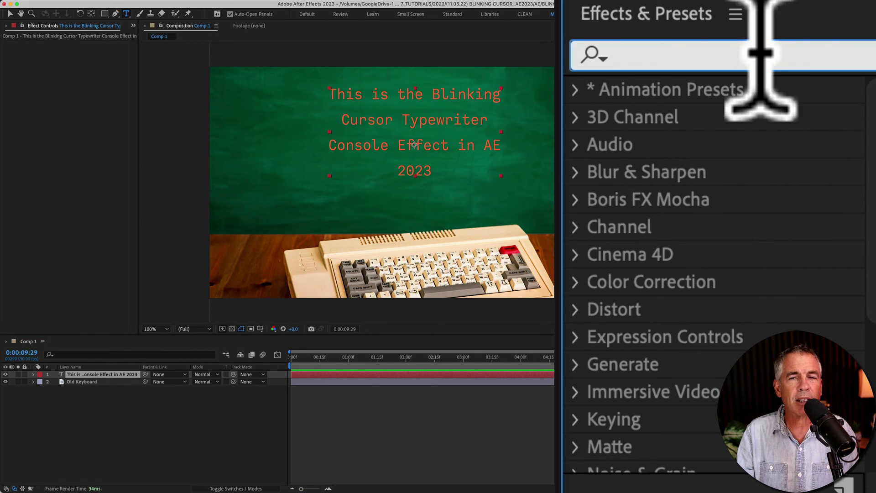
left_click(259, 5)
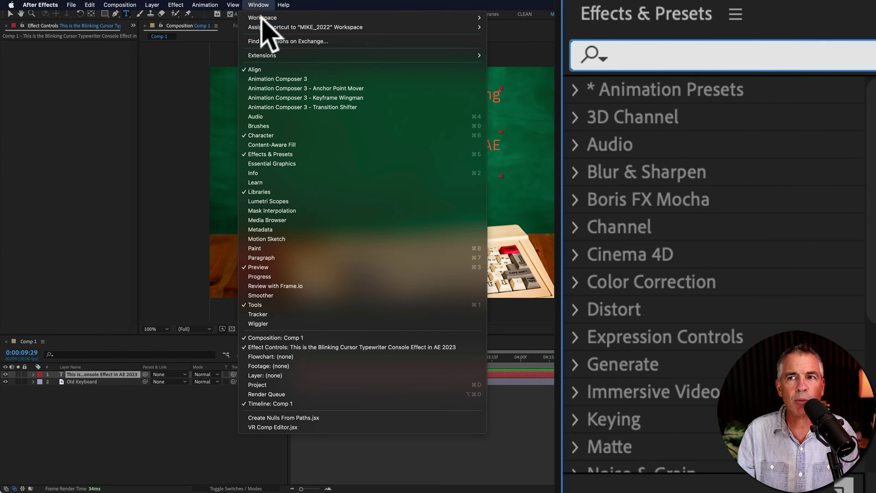
left_click(290, 154)
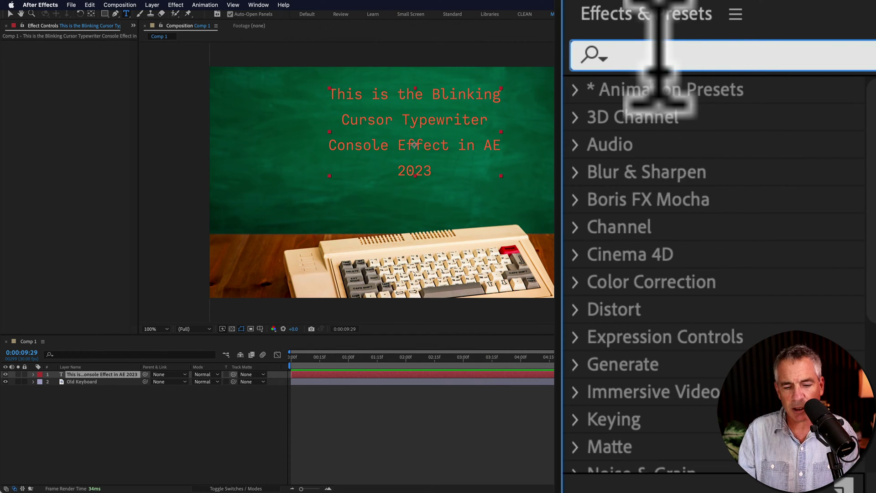
type("typewriter")
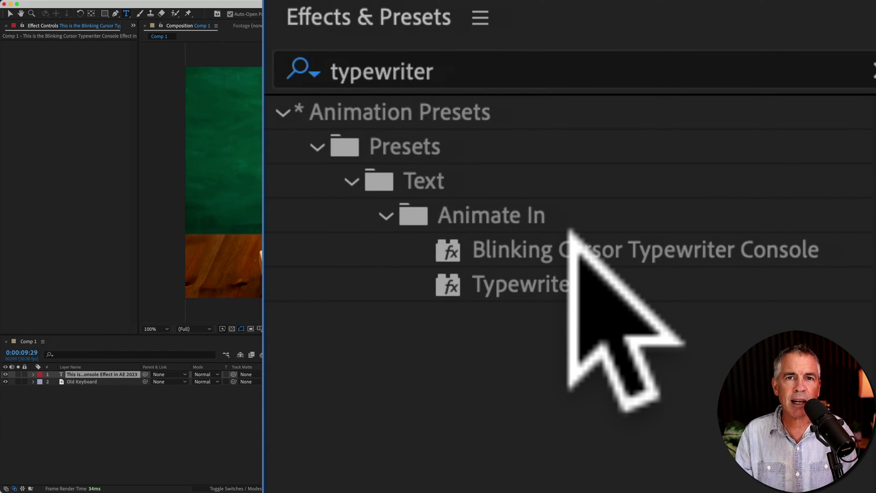
Apply the Blinking Cursor Typewriter Console preset to the text layer and preview from 0.
double_click(566, 251)
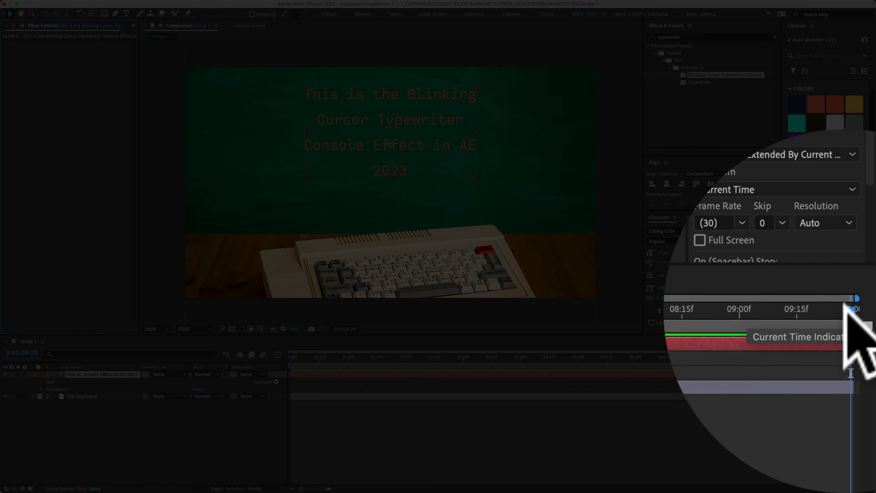
left_click_drag(863, 355, 292, 360)
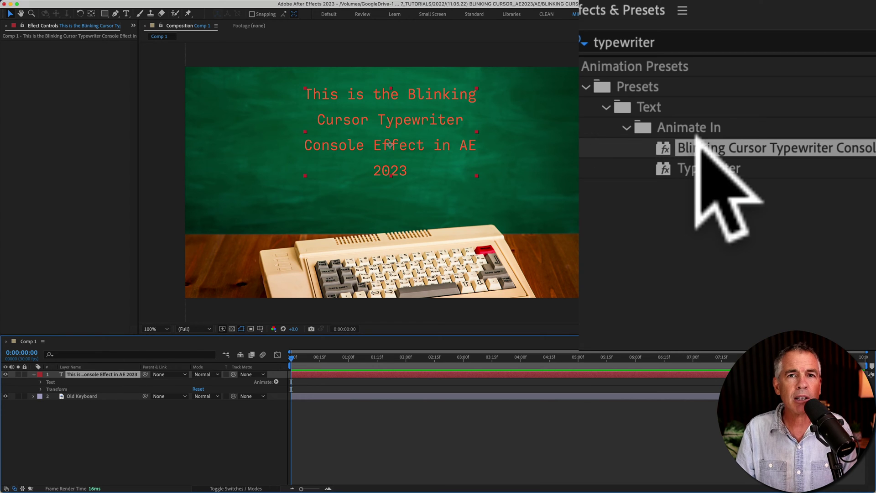
left_click_drag(697, 141, 402, 117)
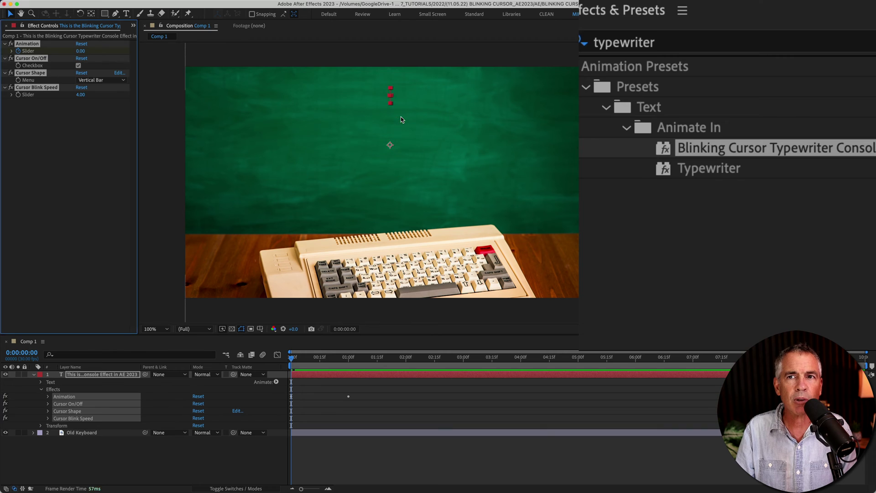
key("space")
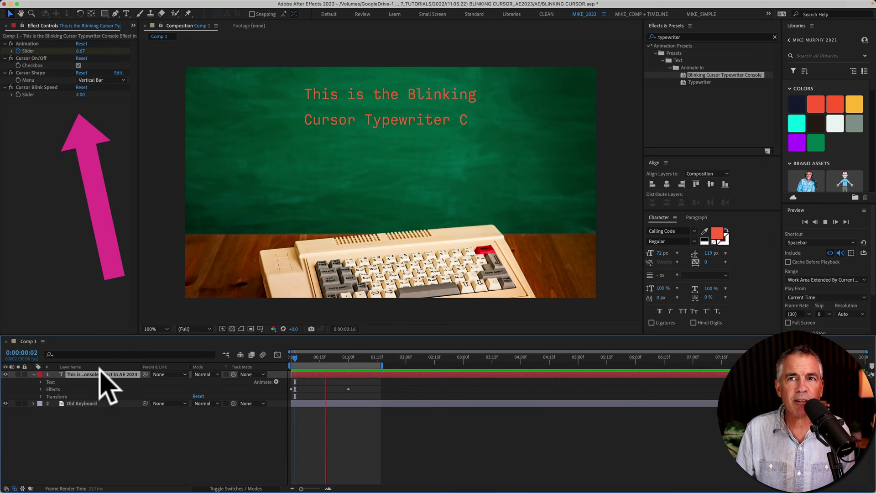
Stop the preview, reveal the text layer's keyframed Animation Slider with U, and select its first keyframe.
left_click(64, 51)
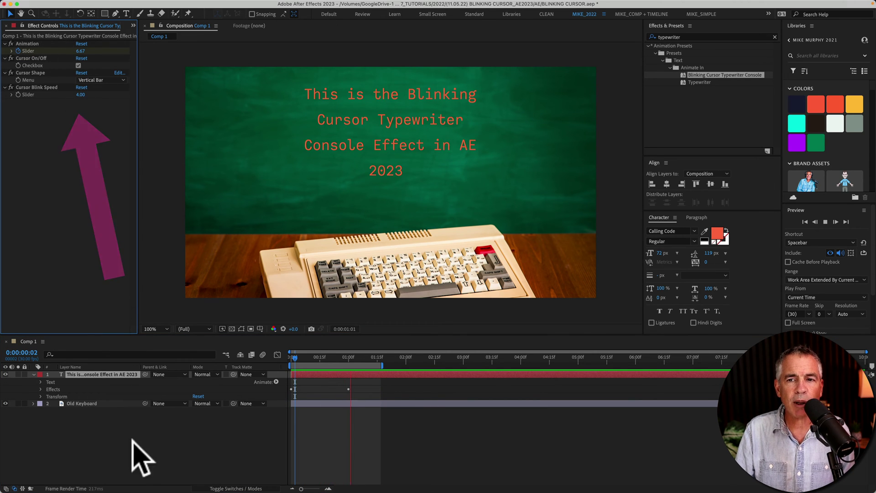
key("space")
left_click(66, 44)
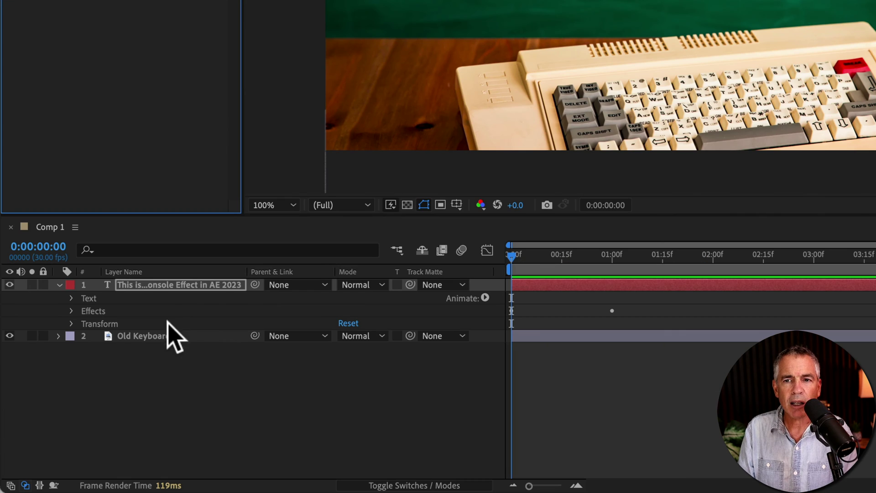
left_click(175, 284)
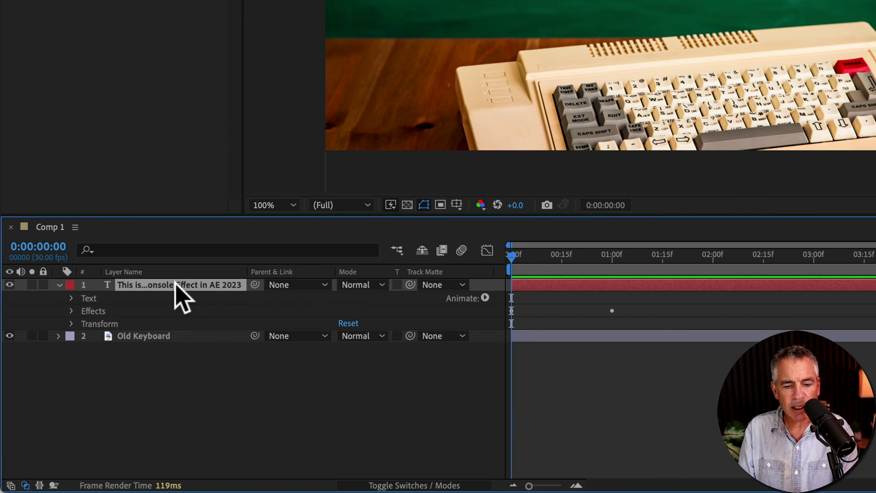
key("u")
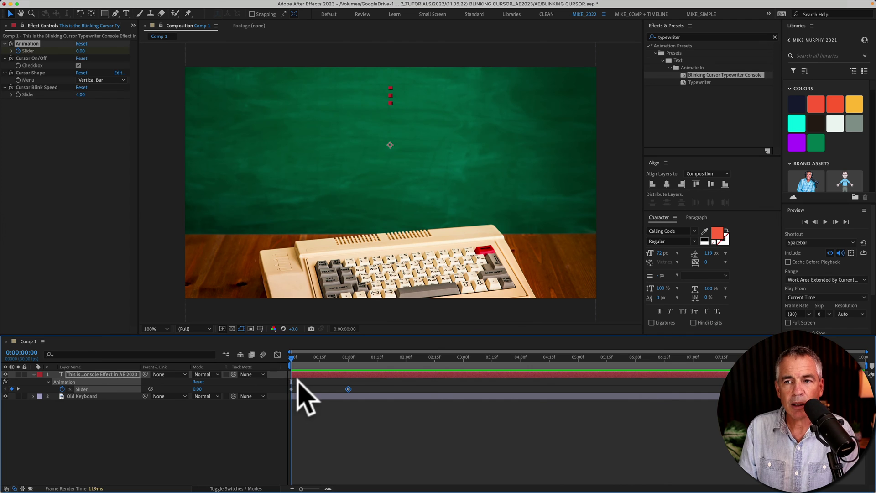
left_click_drag(520, 294, 505, 325)
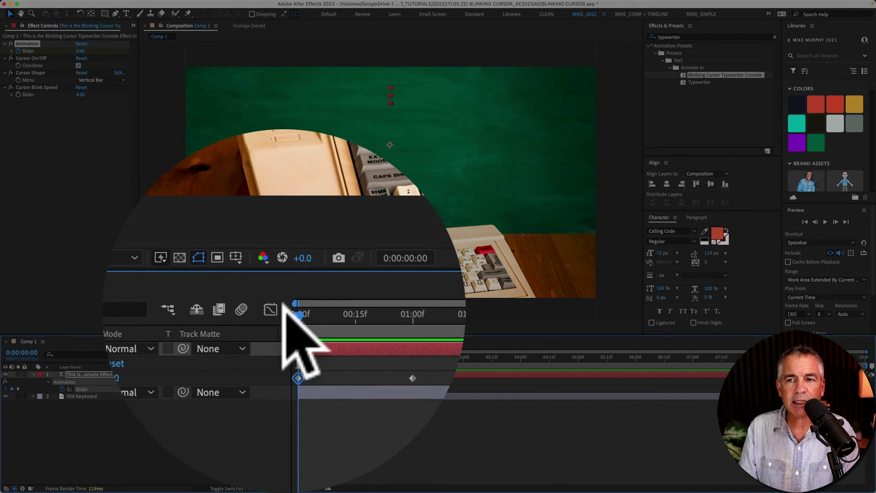
Drag the Slider's finishing keyframe much later on the timeline to slow the typing.
left_click(342, 359)
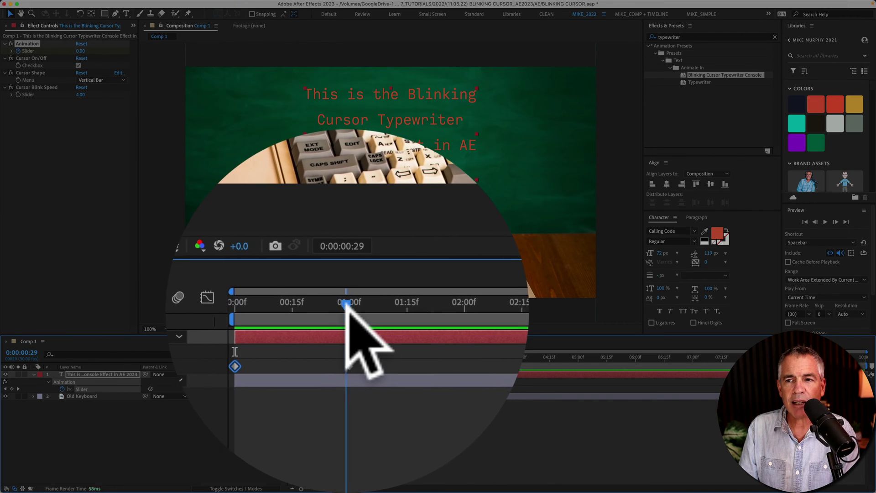
left_click_drag(344, 380, 364, 395)
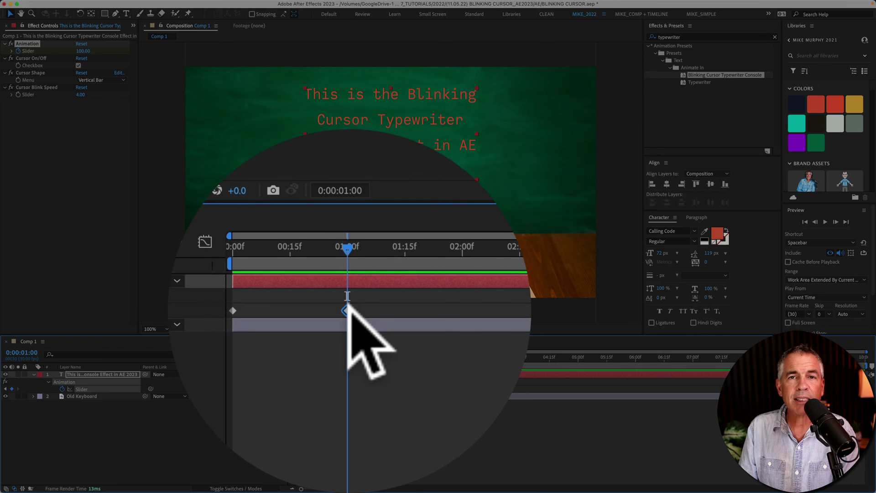
left_click(336, 366)
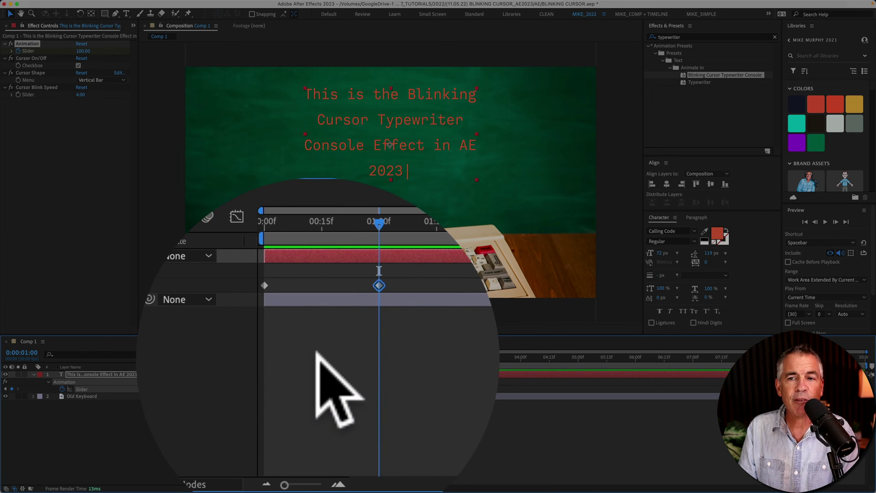
left_click_drag(348, 389, 782, 392)
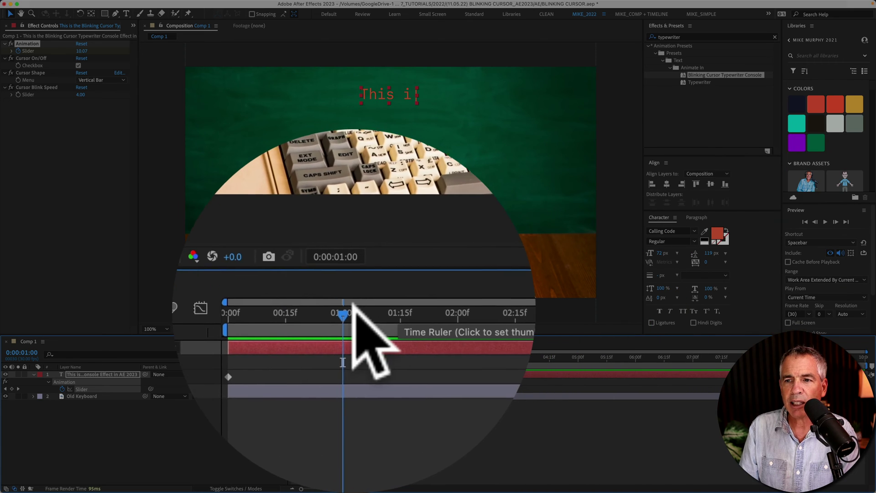
Preview from the start, then retime the Slider keyframe to about 3:08.
left_click(318, 357)
key("Home")
key("space")
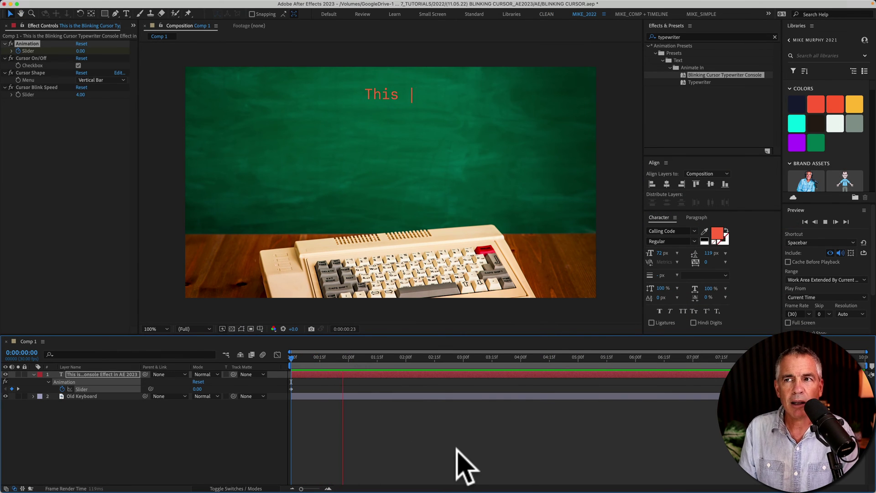
key("space")
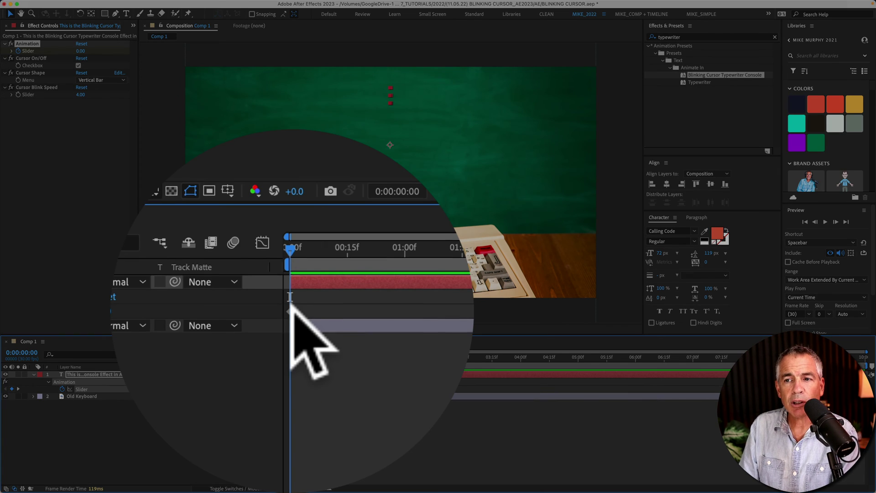
left_click_drag(292, 389, 481, 389)
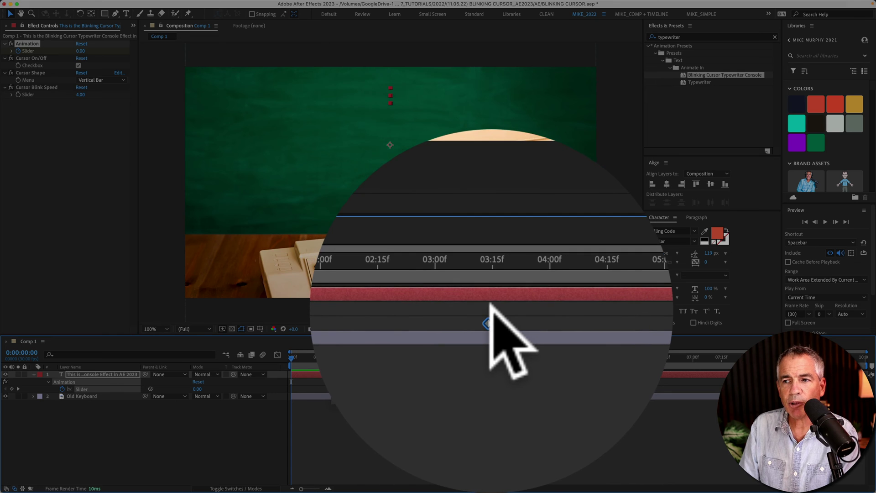
left_click(354, 424)
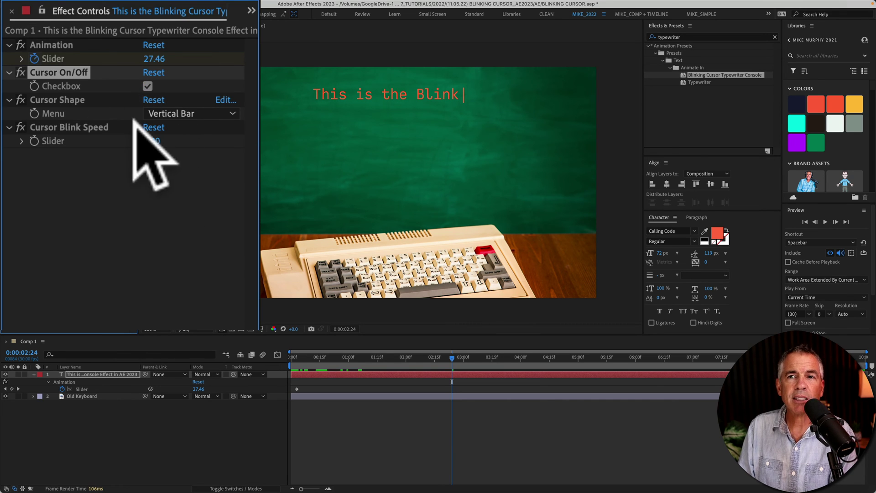
Keep Vertical Bar as the cursor shape and adjust the Cursor Blink Speed.
left_click(212, 113)
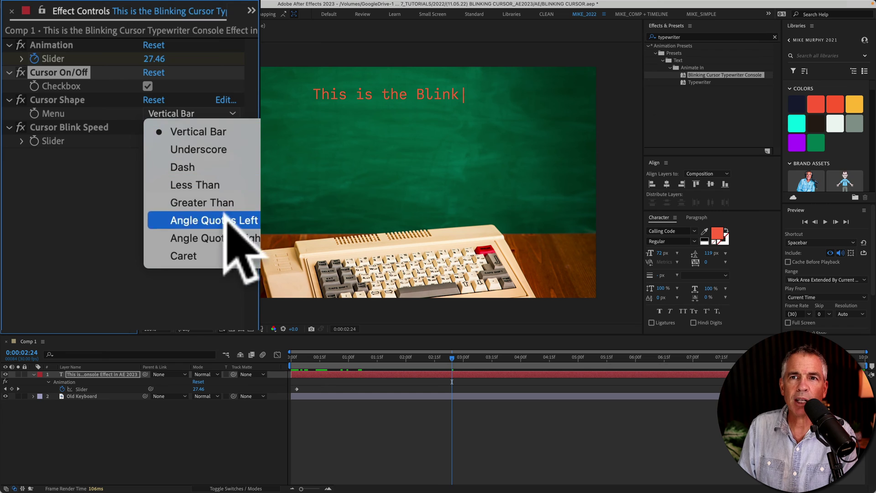
left_click(102, 204)
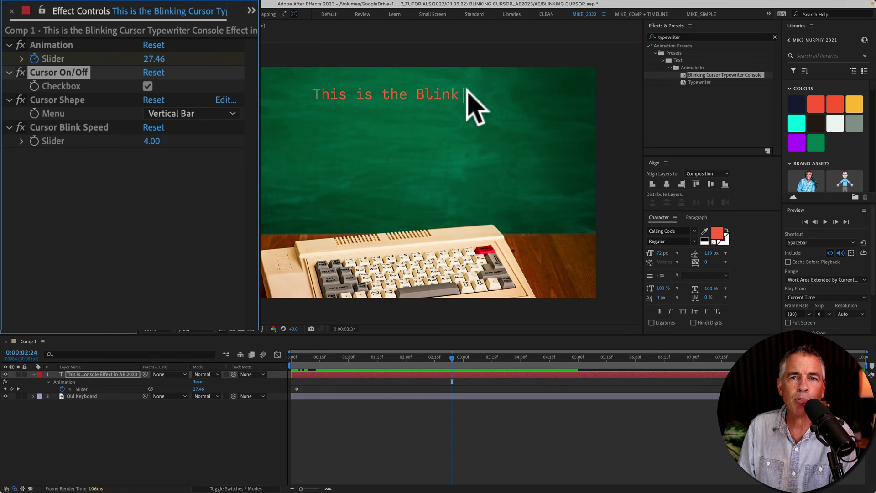
left_click_drag(153, 141, 286, 172)
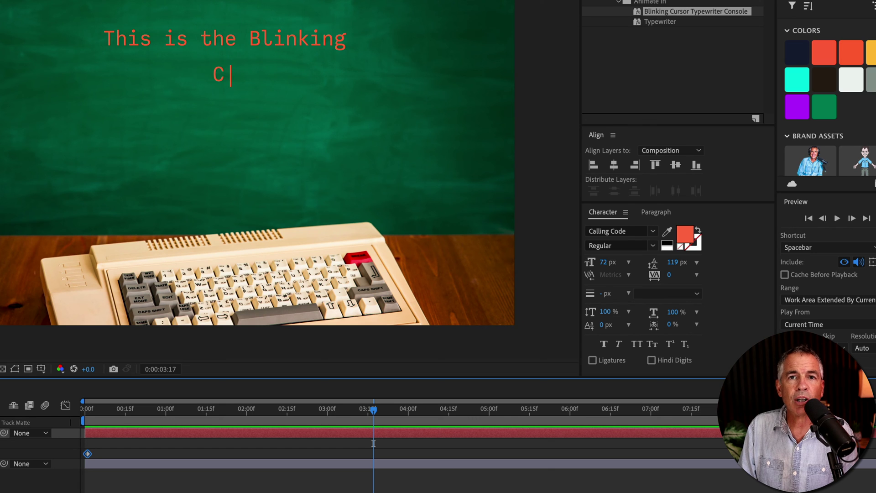
Sample cyan as the text colour and enlarge the font size.
left_click(667, 231)
left_click(803, 72)
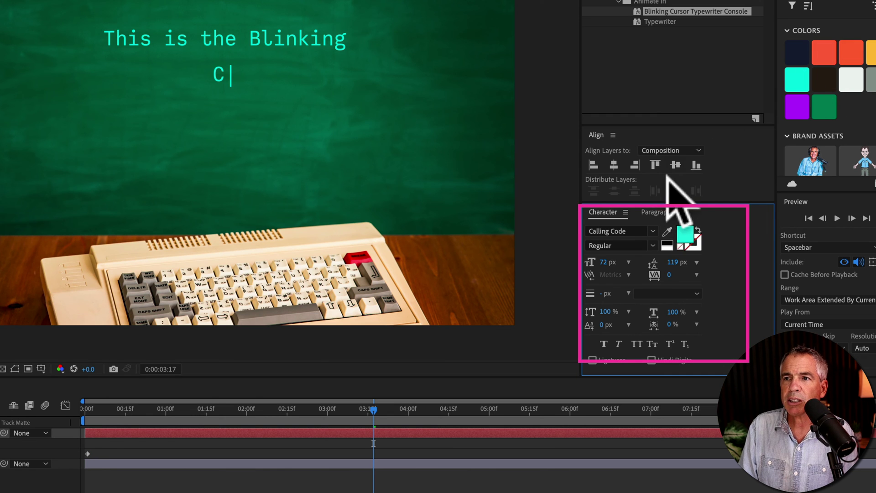
left_click_drag(605, 263, 621, 264)
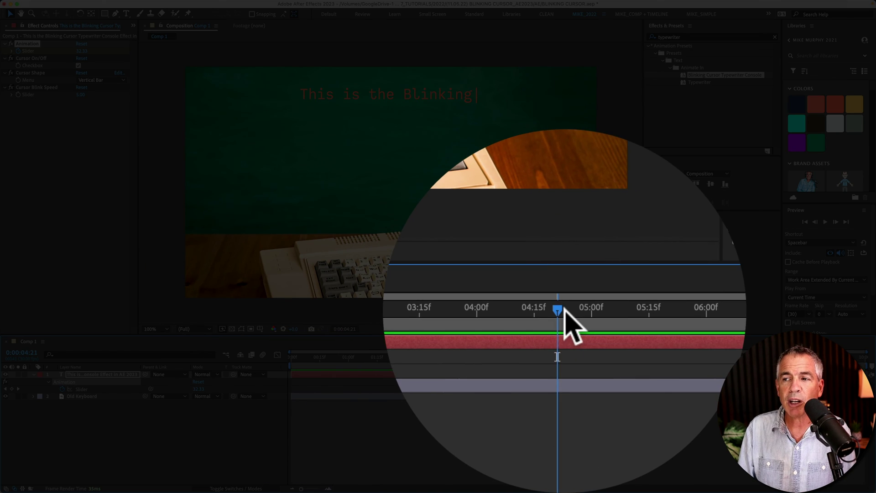
Copy the Slider keyframe at 4:01 and paste it at 6:01 to hold the text.
left_click_drag(566, 357, 522, 358)
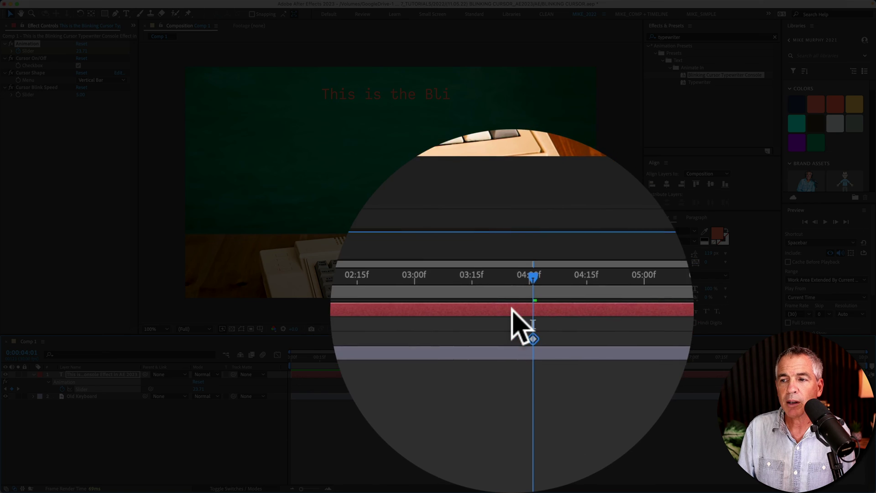
left_click(524, 389)
key("super+c")
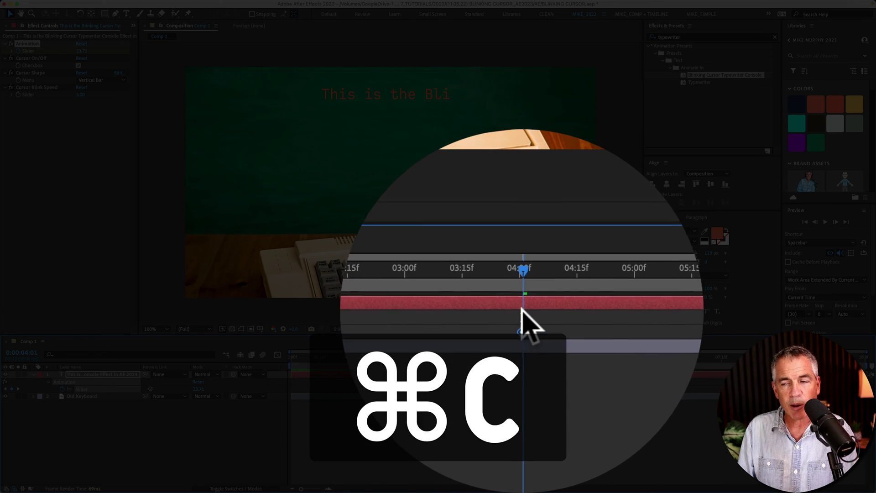
left_click_drag(521, 356, 575, 356)
left_click_drag(436, 356, 465, 356)
key("super+v")
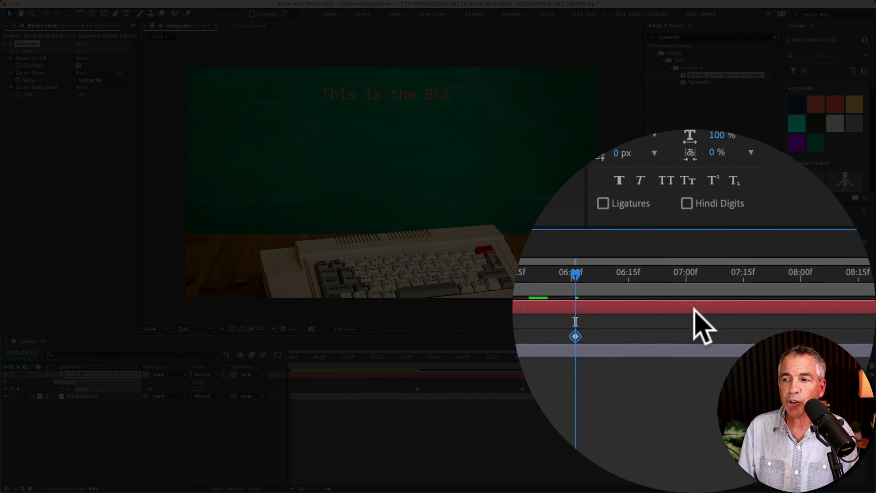
left_click(567, 361)
Return the playhead to the start of the composition for playback.
key("Home")
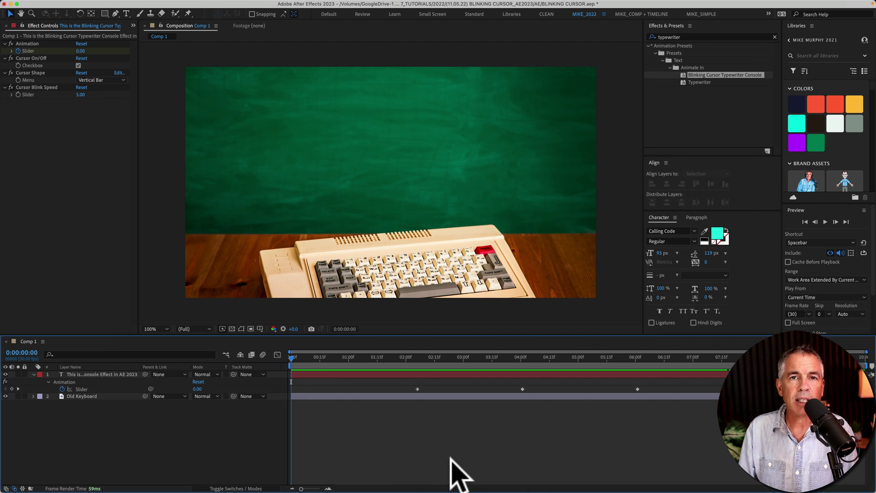